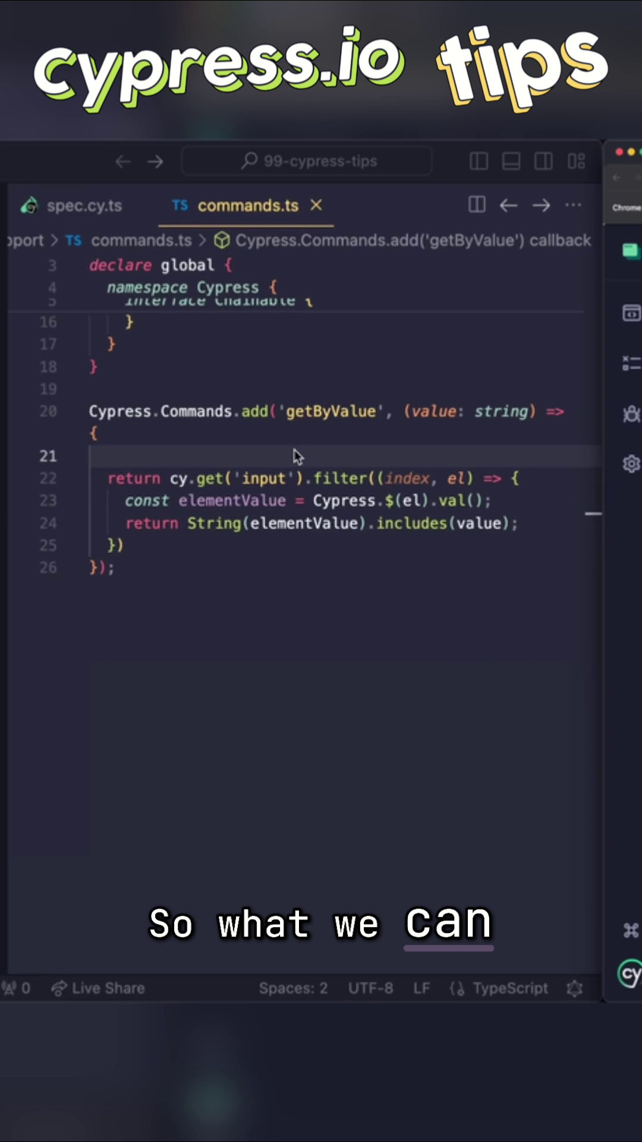
- Add a Cypress.log call with consoleProps returning selector, displayName 'Get by input value' and name, then save
key(Return)
text(const log = Cypress.log({)
key(Return)
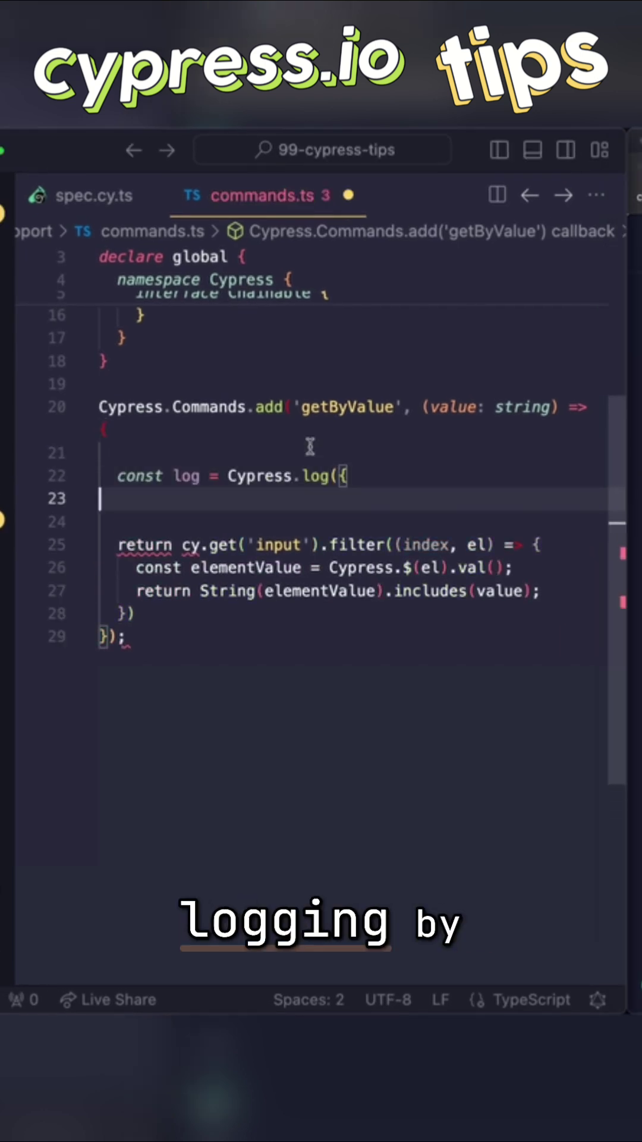
text(consoleProps() {)
key(Return)
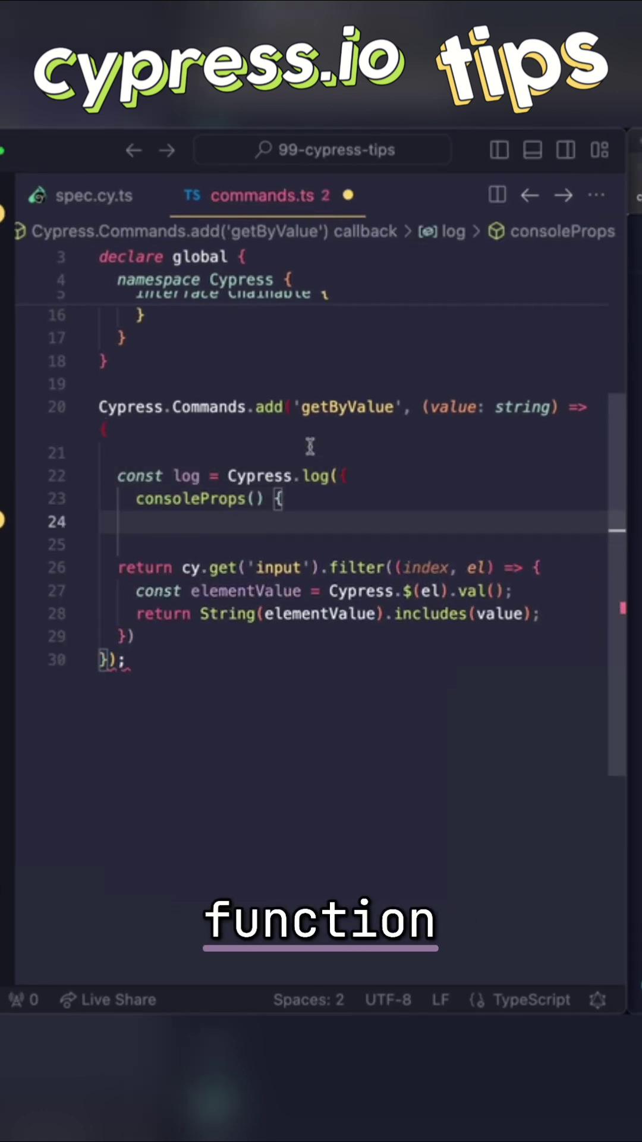
text(return {)
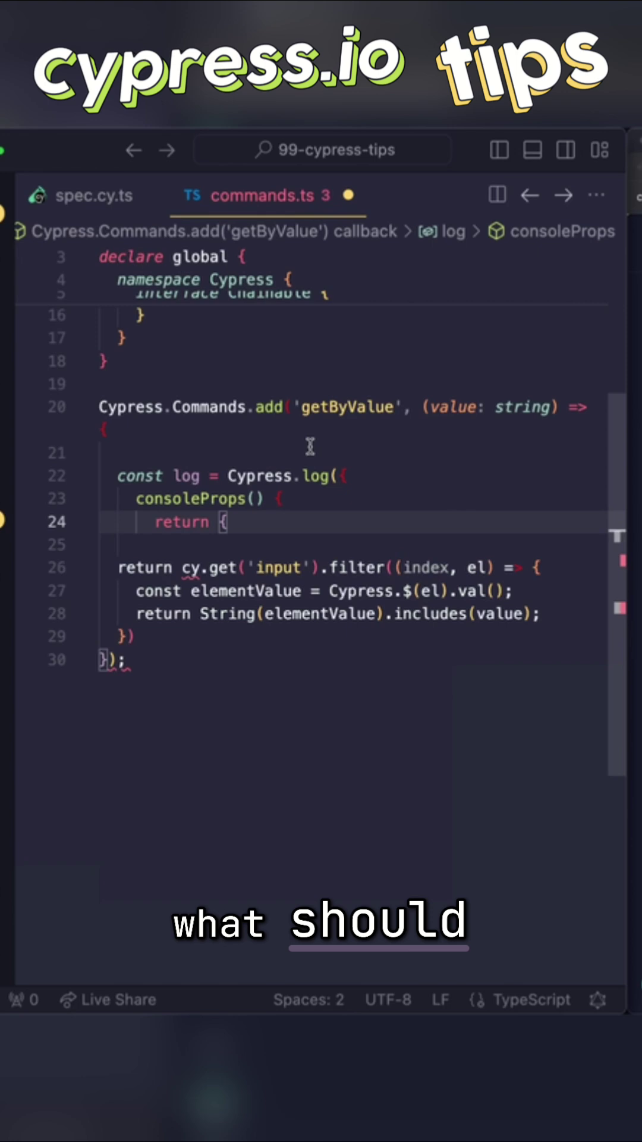
key(Return)
text(selector: value)
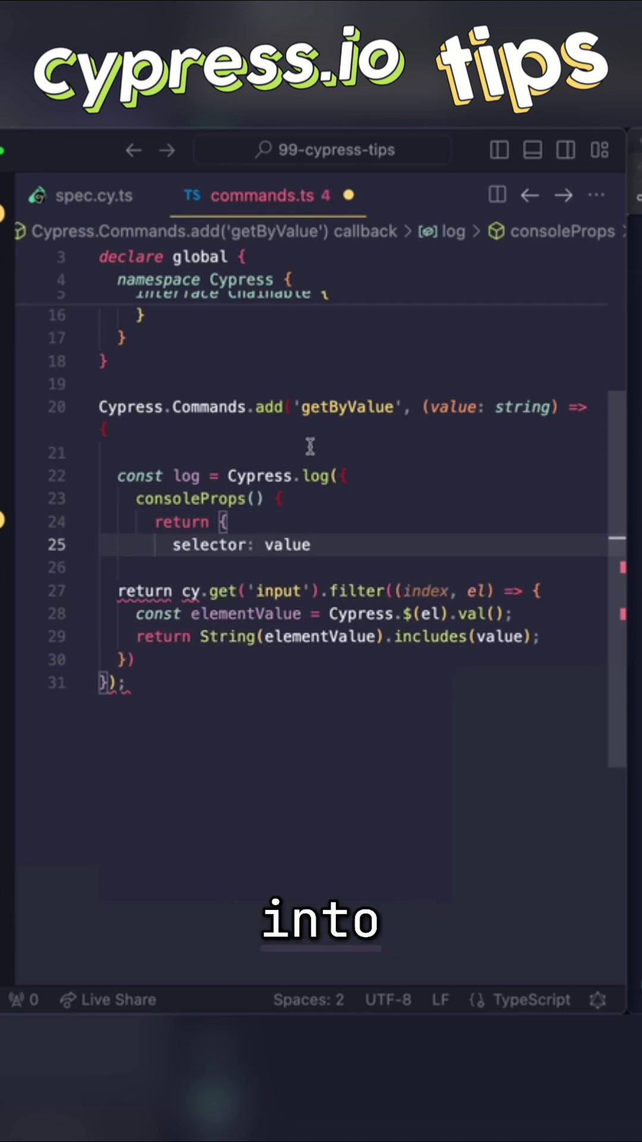
key(Return)
text(};)
key(Return)
text(},)
key(Return)
text(displayName: )
text('getByValue)
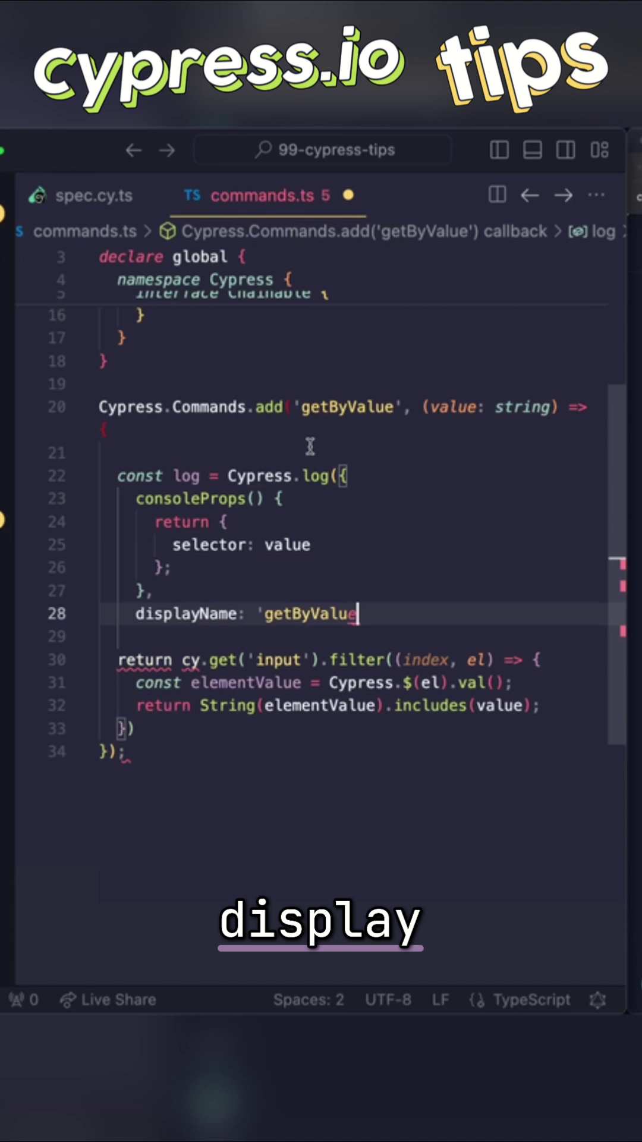
text(',)
key(Return)
text(name: 'Get by input value)
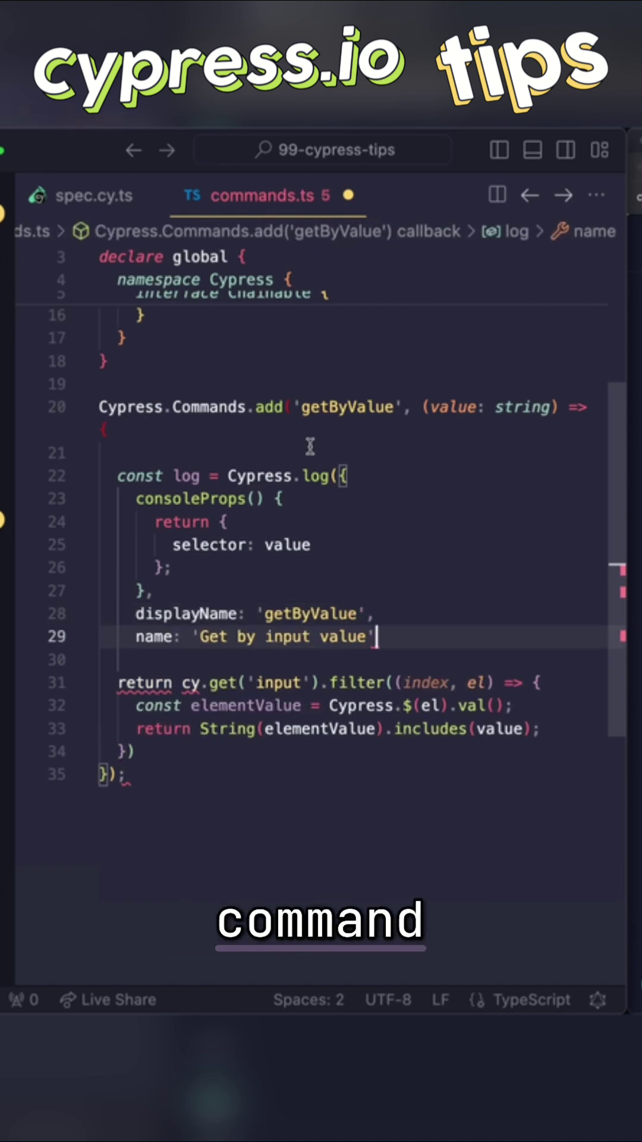
key(Return)
text(});)
key(ctrl+s)
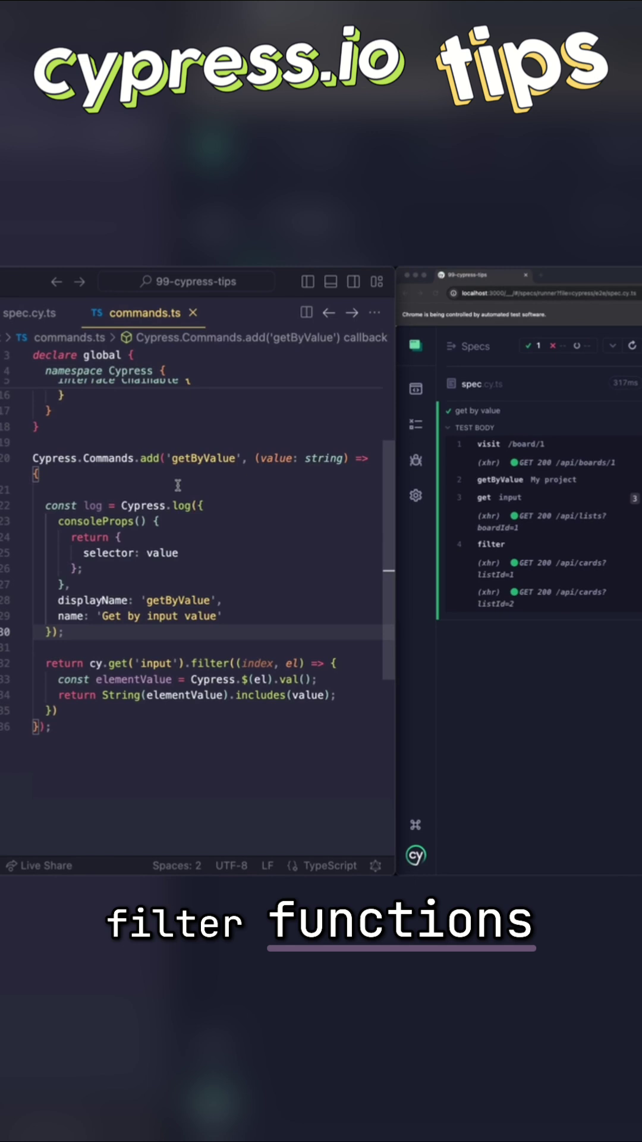
- Pass { log: false } to cy.get('input') and .filter(), rerun and inspect the single getByValue entry
key(Return)
text(, )
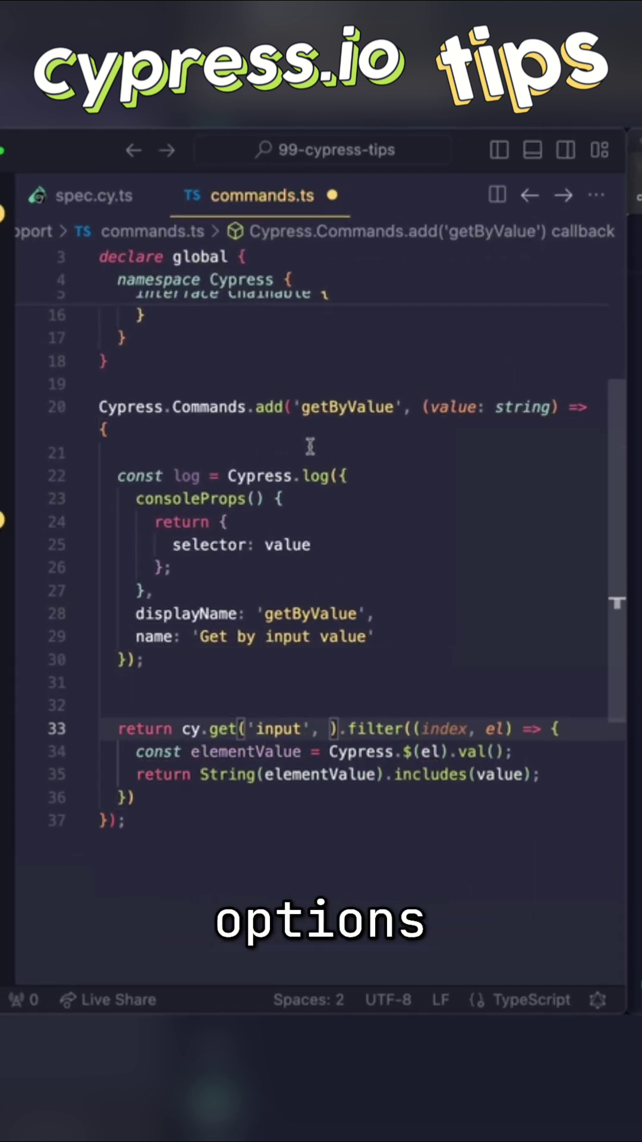
text({ log: false })
key(Down)
key(Down)
key(Down)
key(End)
key(Left)
text(, )
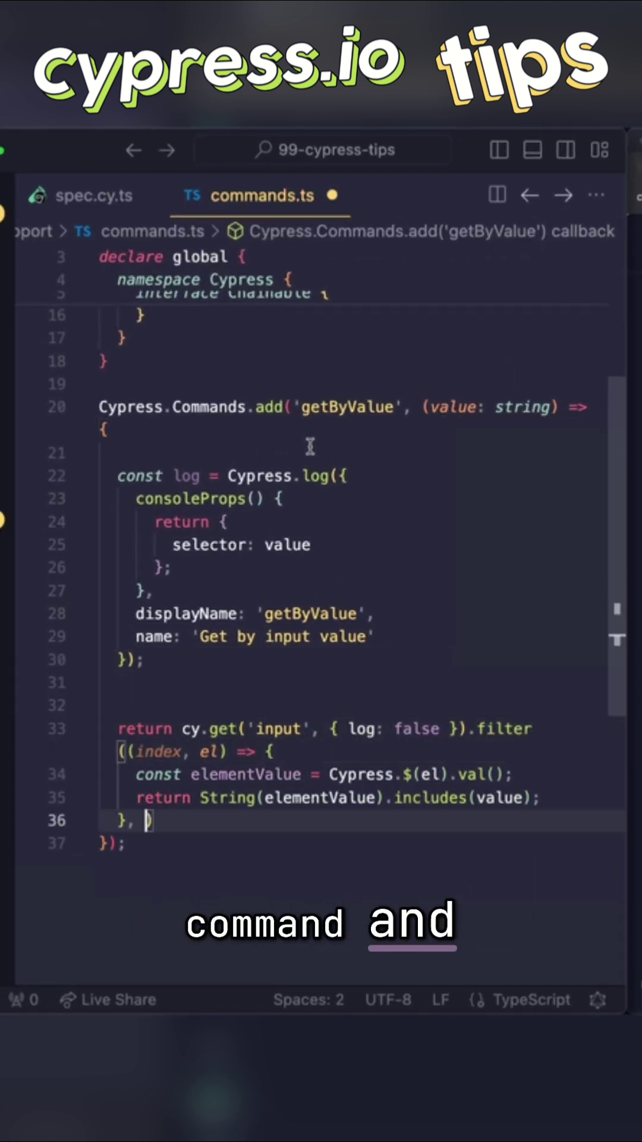
text({ log: false })
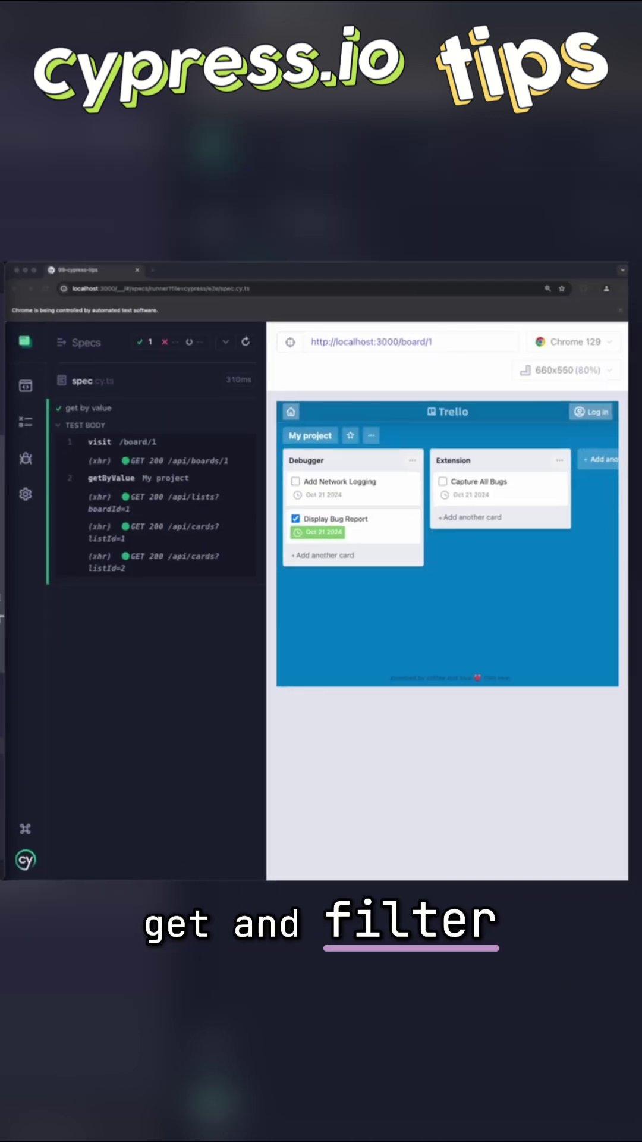
mouse_move(142, 479)
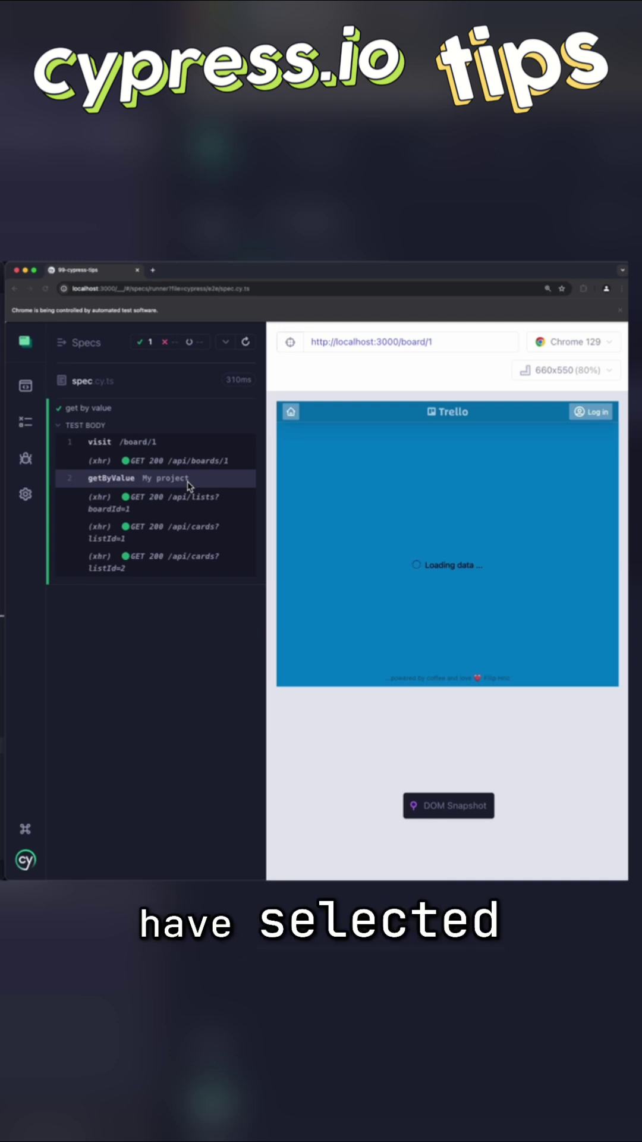
click(188, 486)
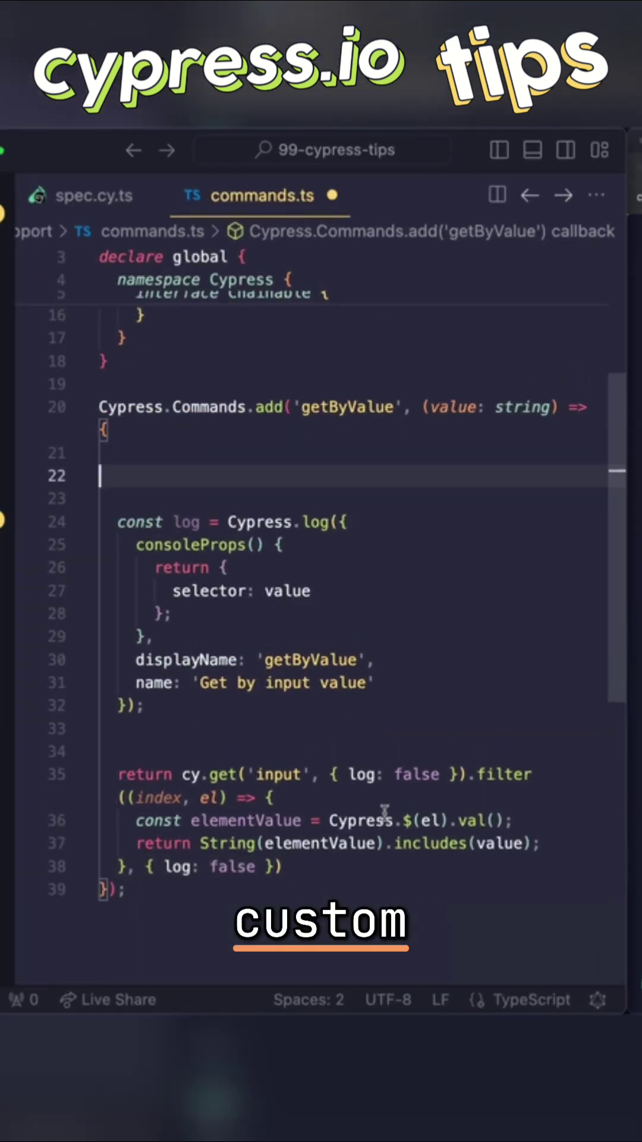
text(let element)
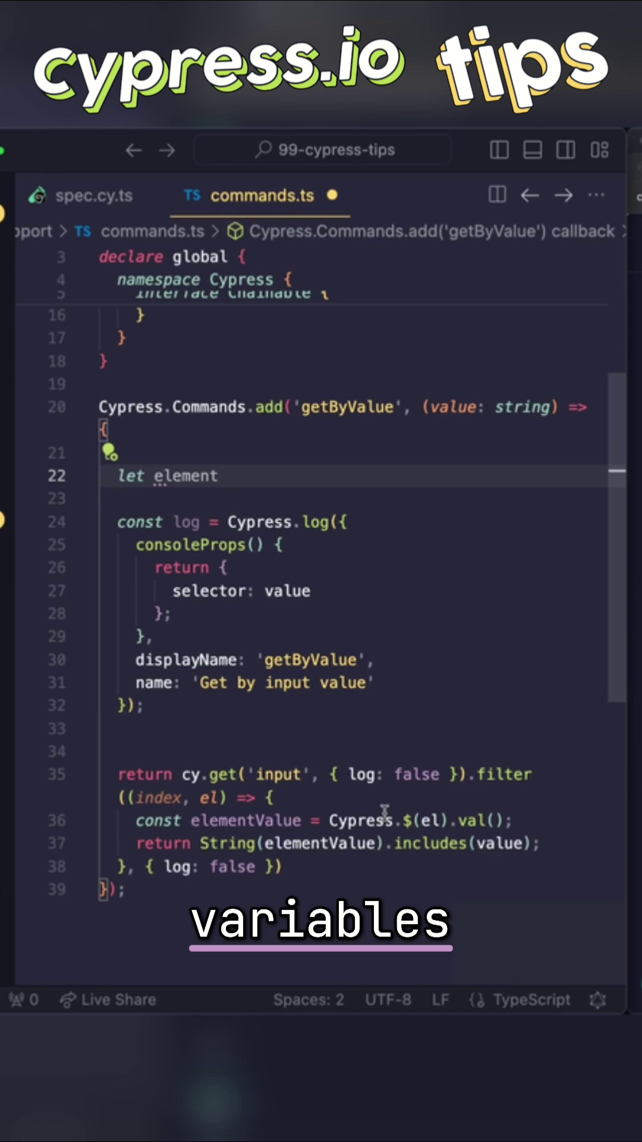
text(: JQuery<HTMLElement>)
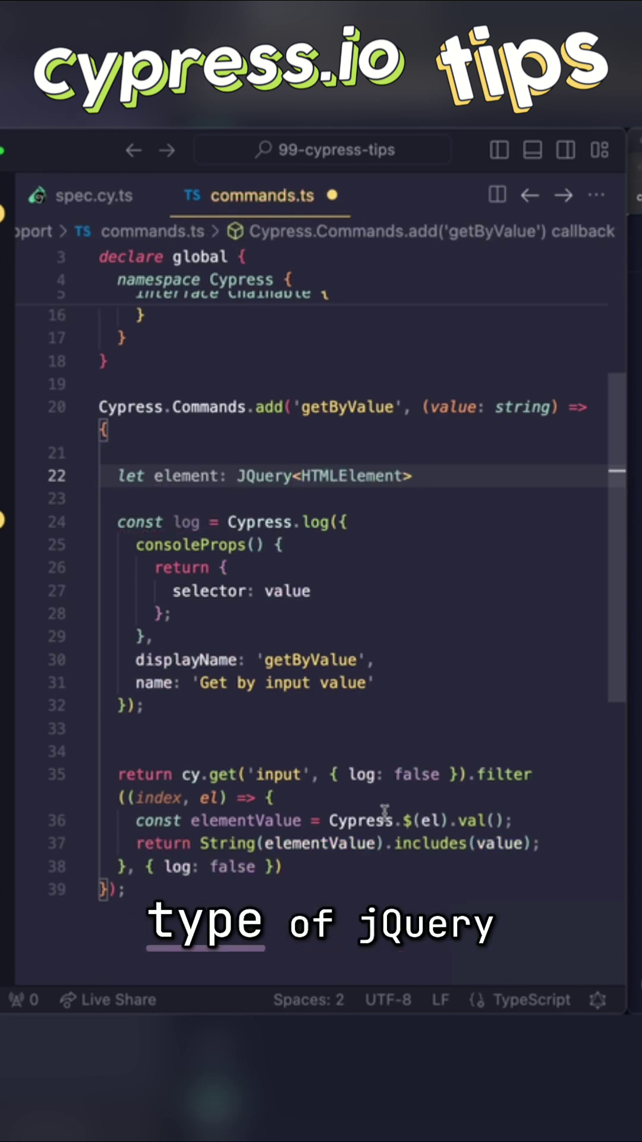
text( | HTMLElement[)
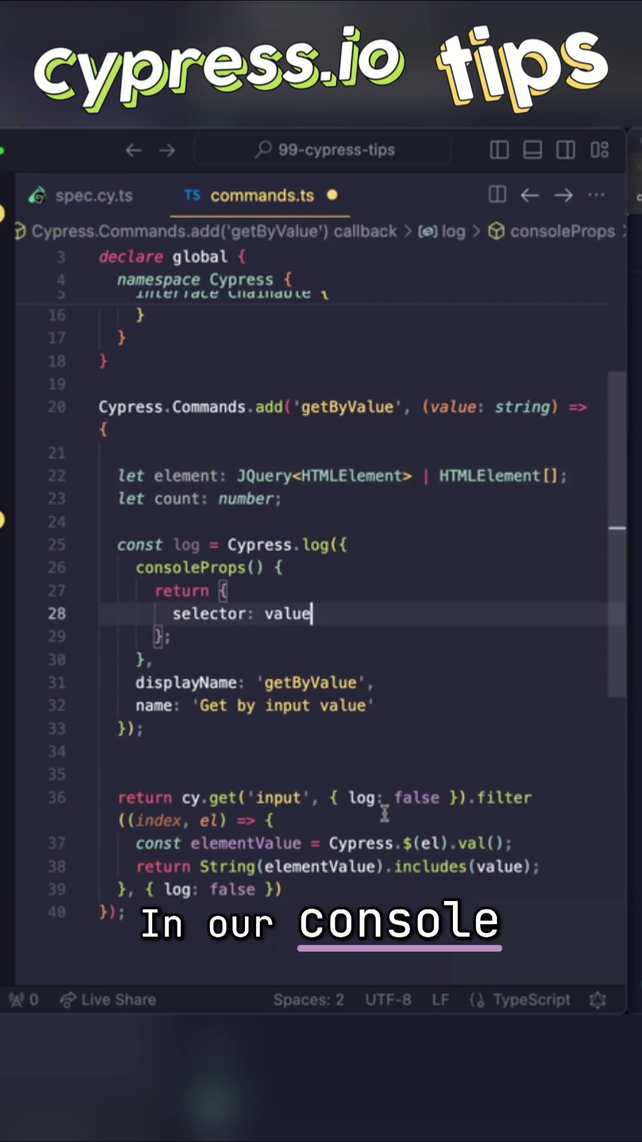
text(,)
- Add 'Yielded': element and 'Elements': count to the consoleProps return object
key(Return)
text('Yielded': )
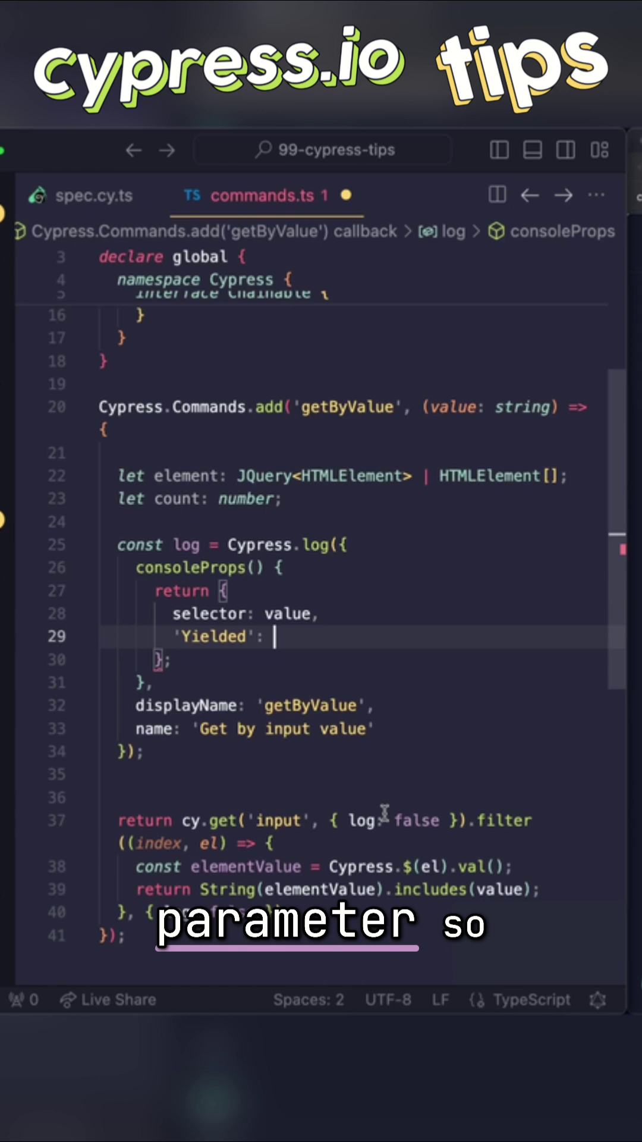
text(element)
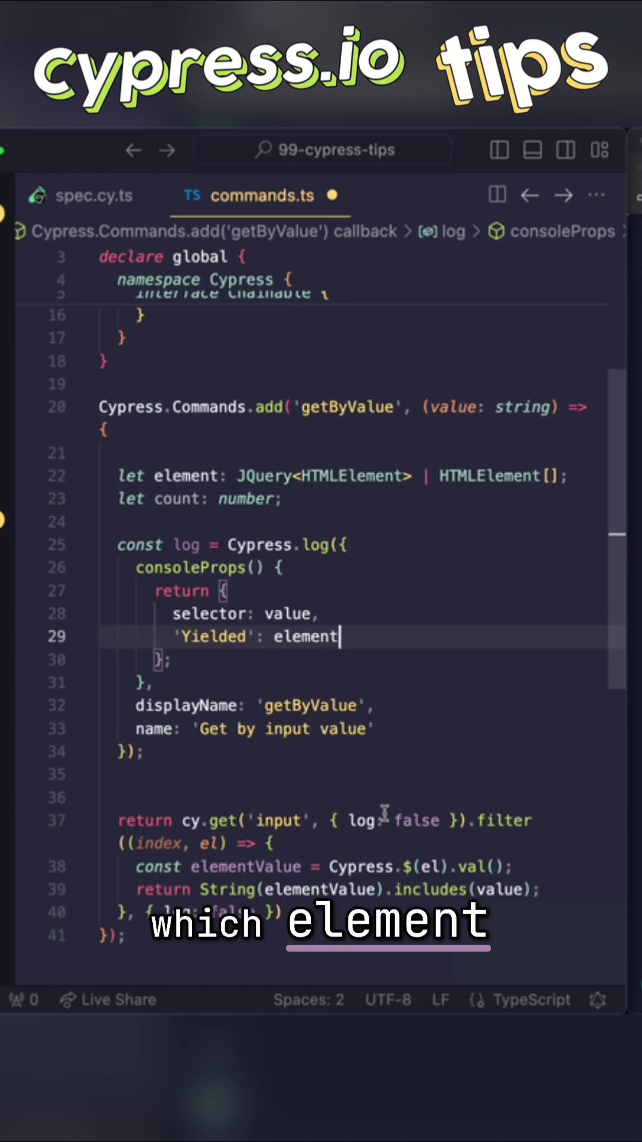
text(,)
key(Return)
text('Elements': count)
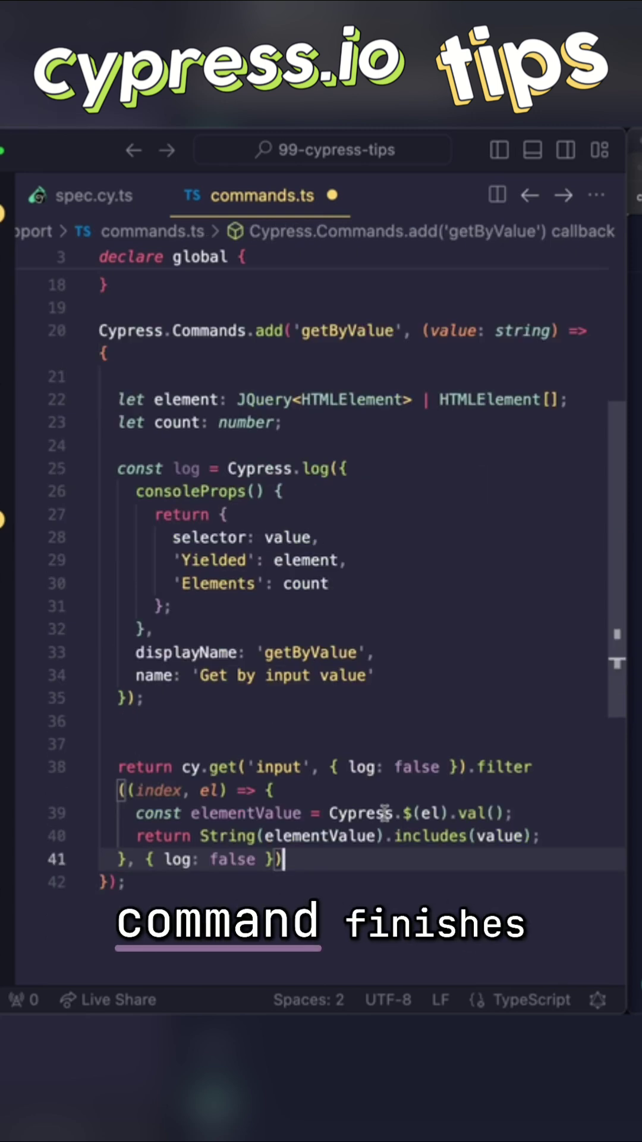
text(.then(($)
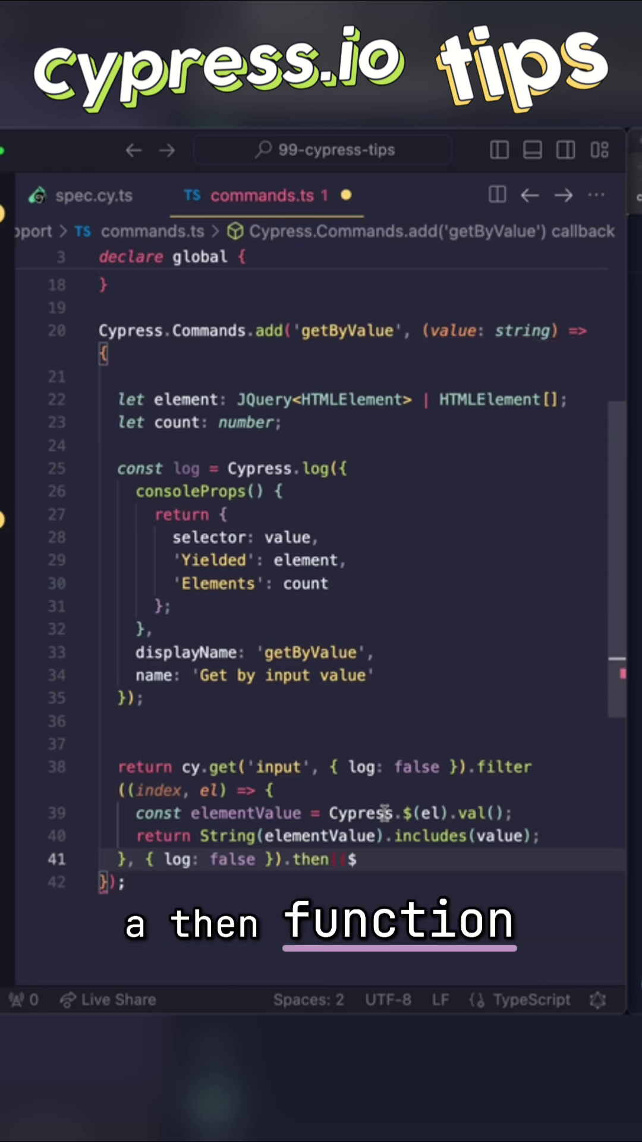
text(el) => {)
- Chain .then(($el) => ...) storing element and count, calling log.set, snapshot and end, then save
key(Return)
text(element = Cypress.)
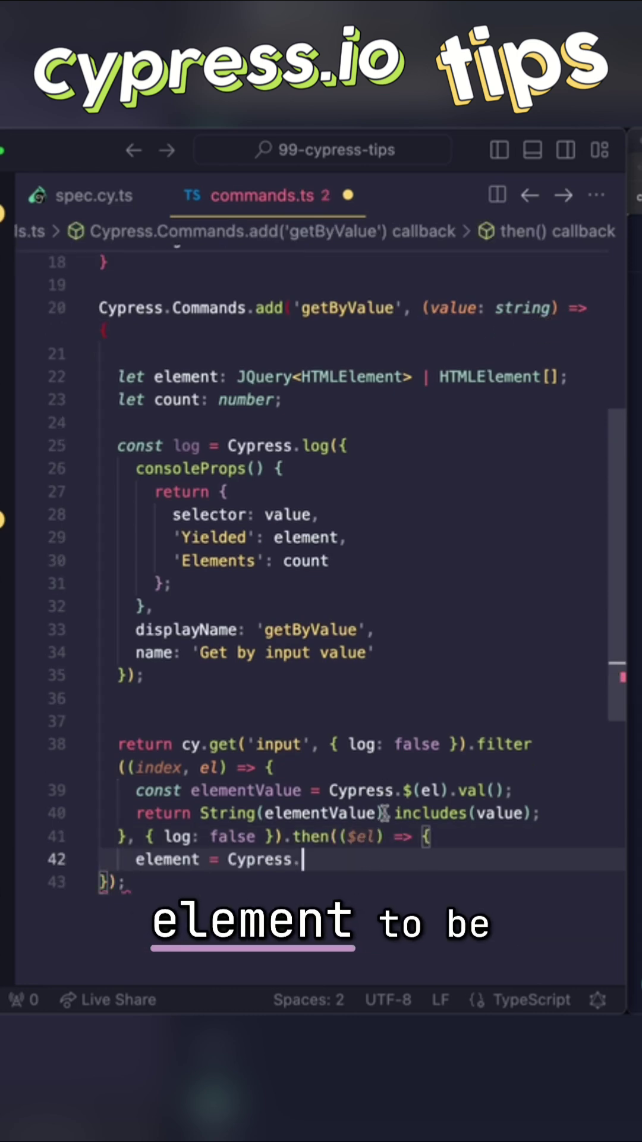
text(dom.getElements)
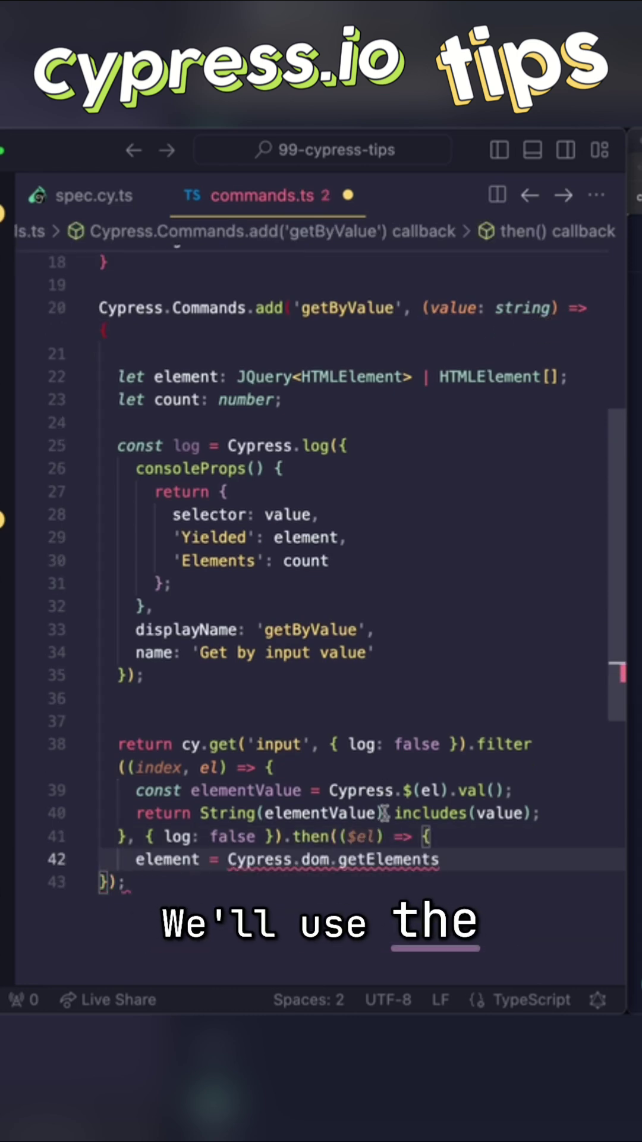
text(($el)
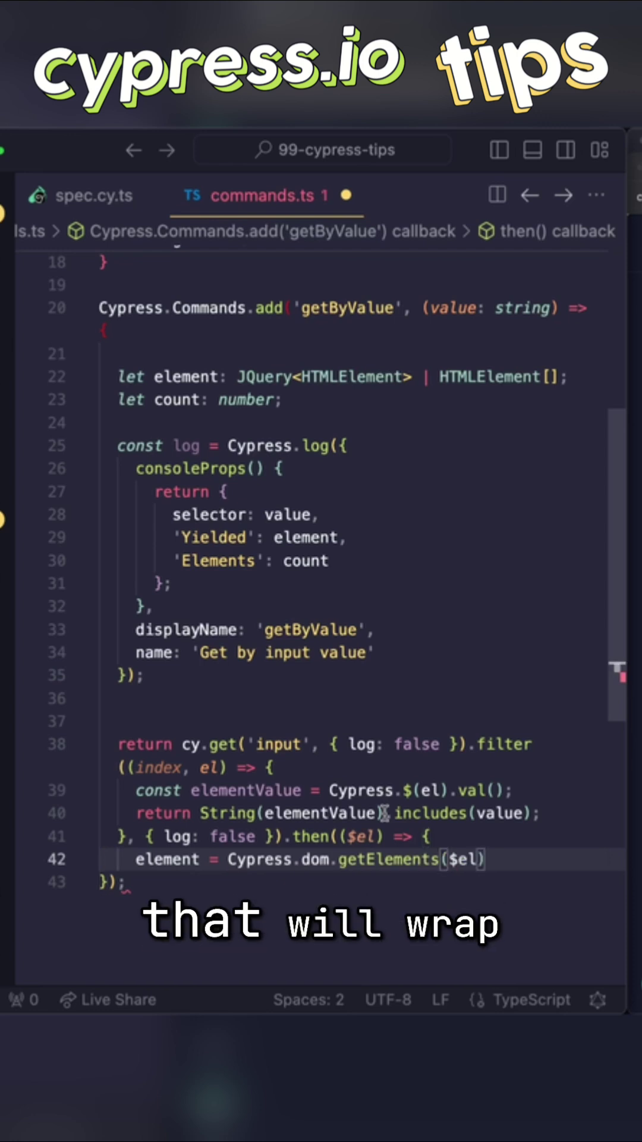
key(Return)
text(count = $el.)
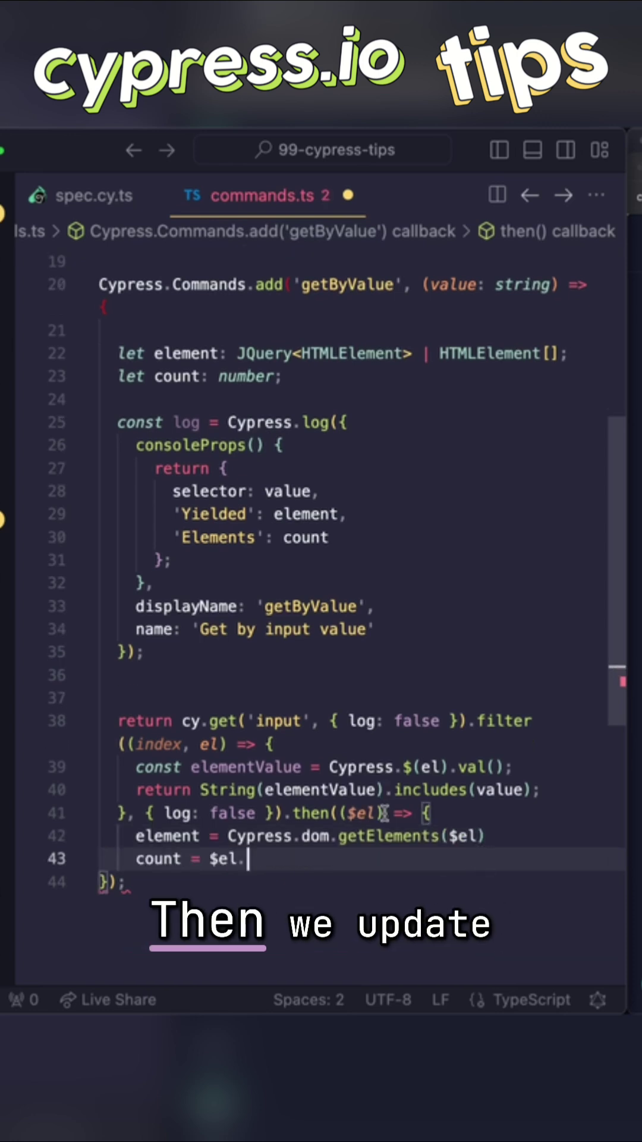
text(length;)
key(Return)
text(log.set({ $el });)
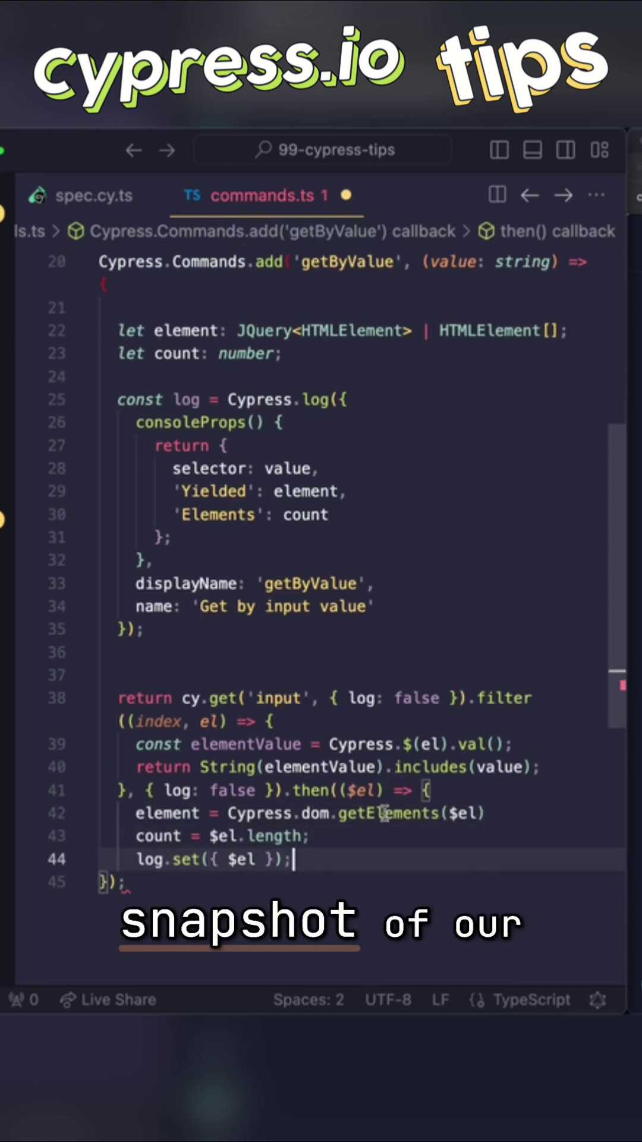
key(Return)
text(log.snapshot())
key(Return)
text(log.end();)
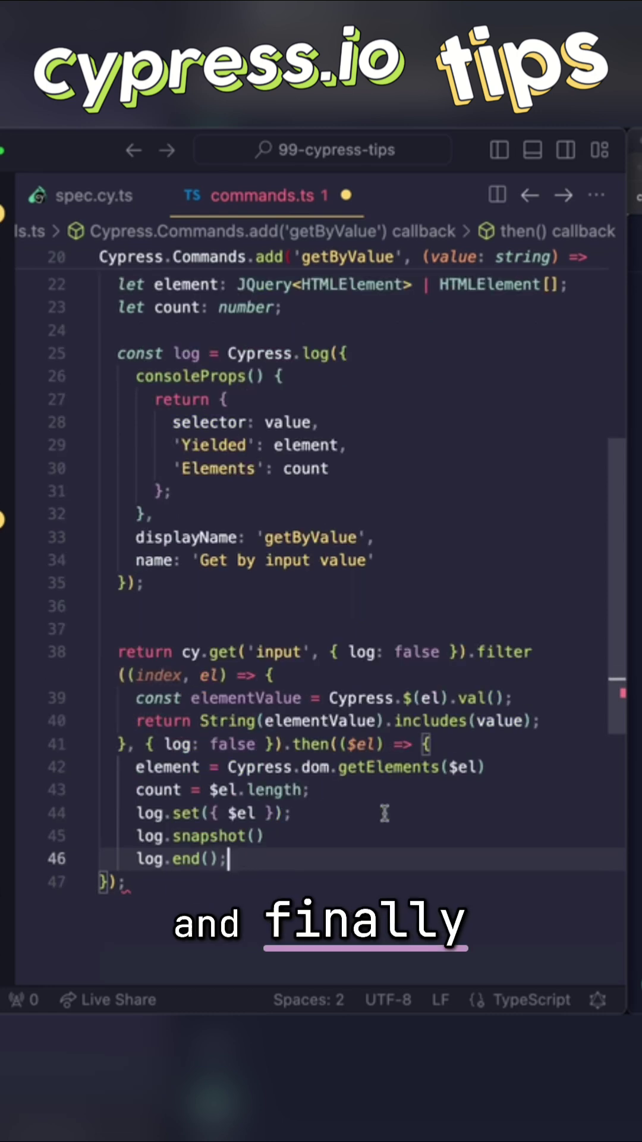
key(Return)
text(});)
key(ctrl+s)
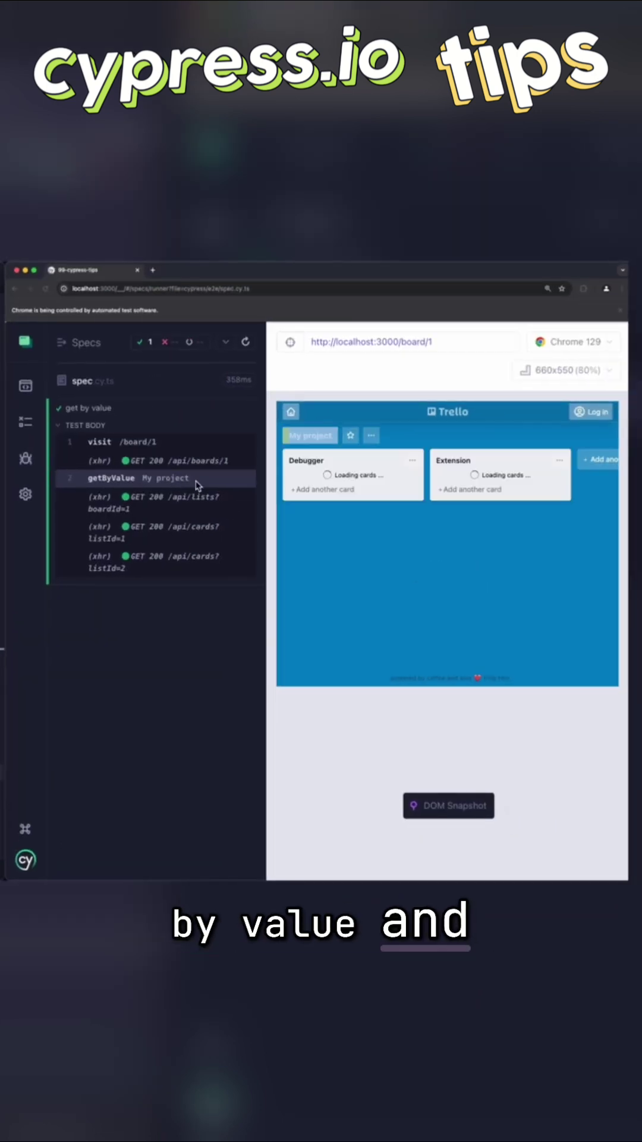
- Pin the getByValue command and view its selector, yielded input and element count in DevTools Console
click(196, 484)
key(ctrl+shift+i)
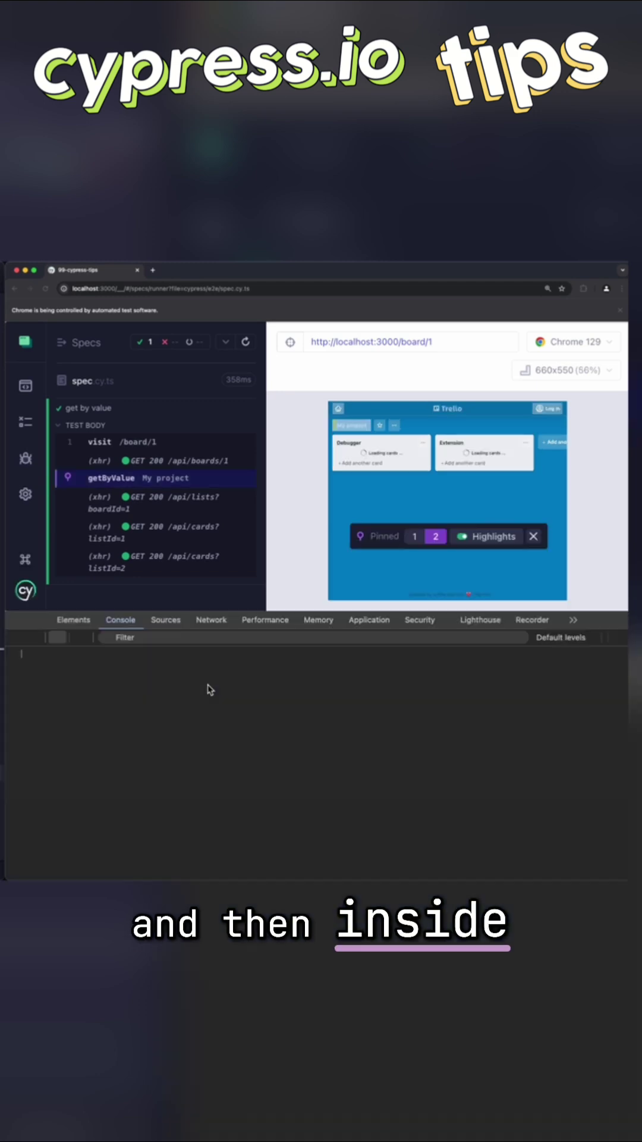